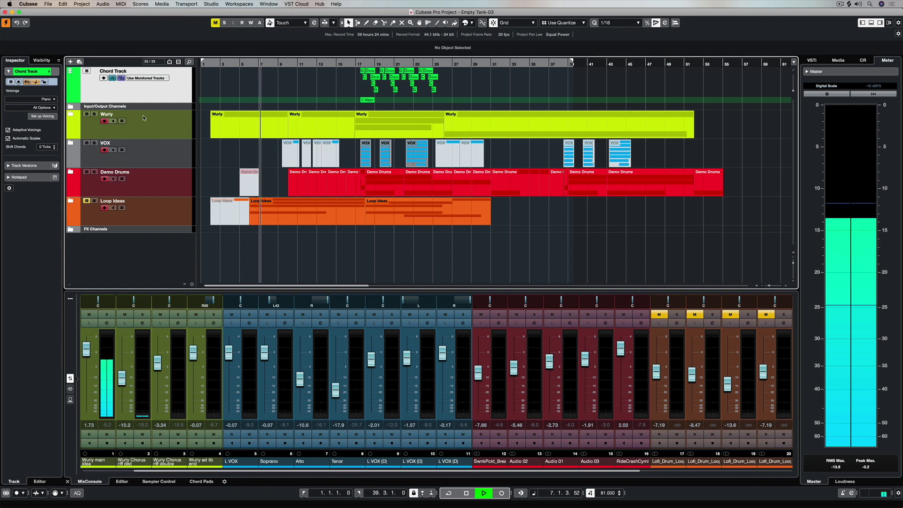
# - Expand the Wurly, VOX and Demo Drums folders to show their tracks
pyautogui.click(70, 114)
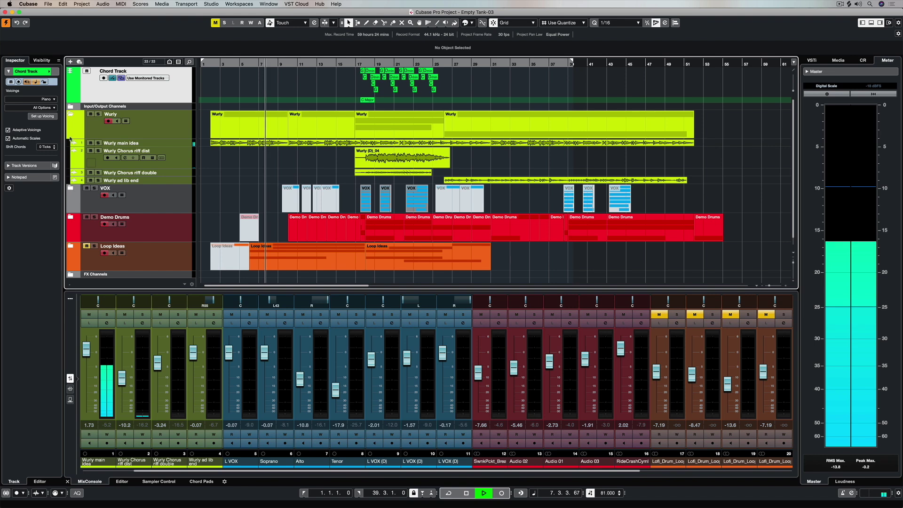
pyautogui.click(70, 188)
pyautogui.scroll(-3, 98, 208)
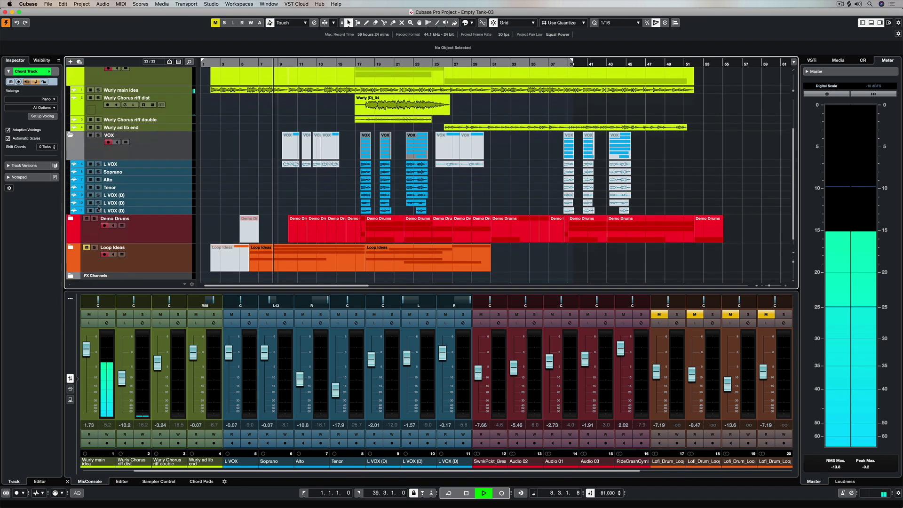
pyautogui.scroll(-1, 79, 211)
pyautogui.click(70, 207)
pyautogui.scroll(2, 71, 209)
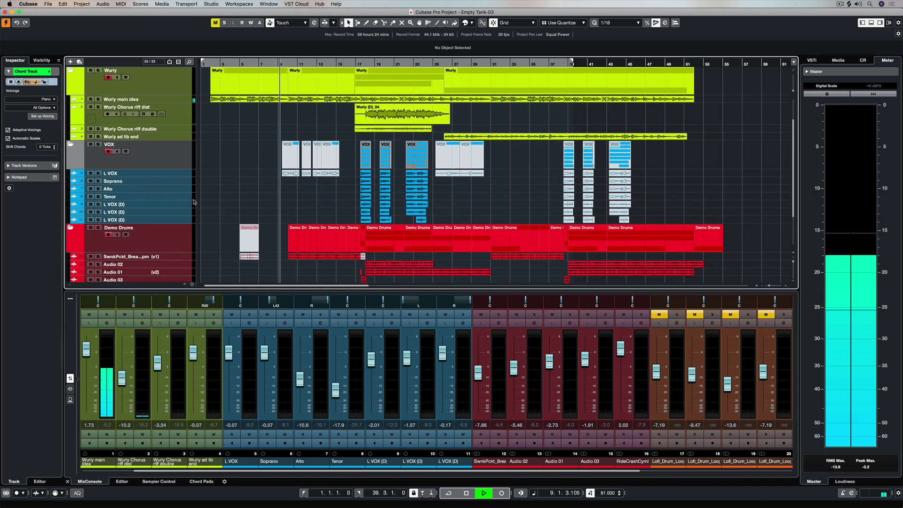
pyautogui.scroll(-3, 279, 203)
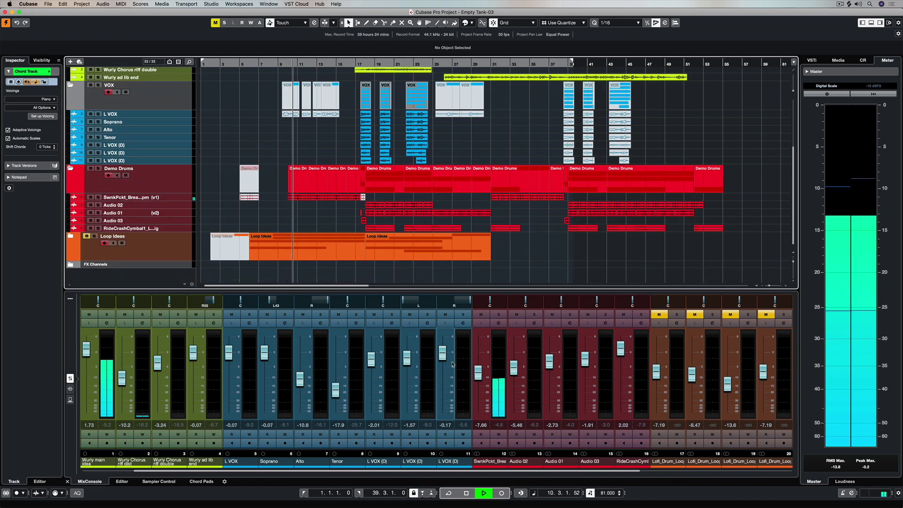
# - Nudge the SwnkPckt fader up slightly and resume playback from bar 17
pyautogui.moveTo(478, 373); pyautogui.dragTo(480, 367)
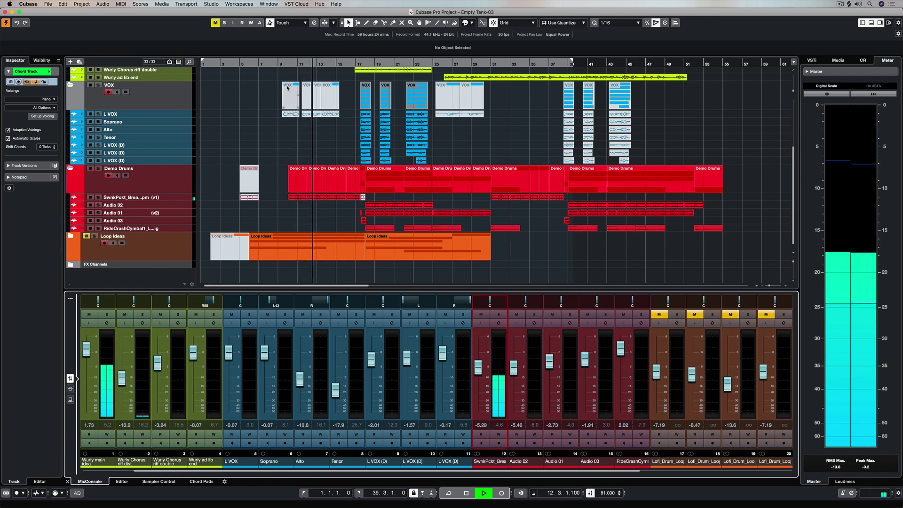
pyautogui.scroll(1, 278, 108)
pyautogui.scroll(2, 278, 108)
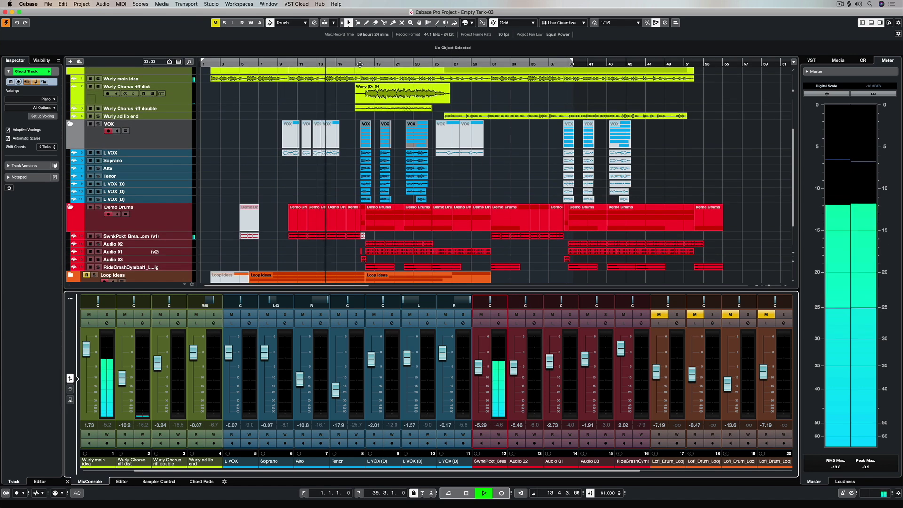
pyautogui.scroll(2, 334, 102)
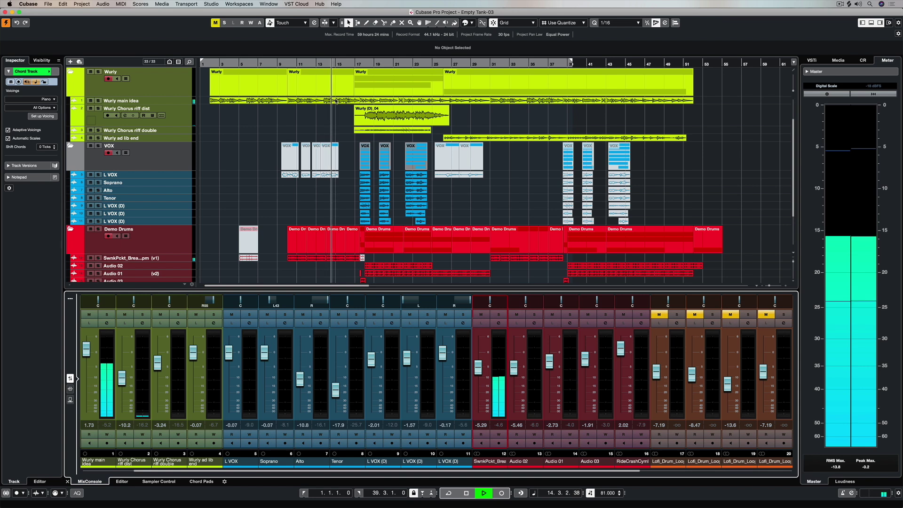
pyautogui.click(355, 63)
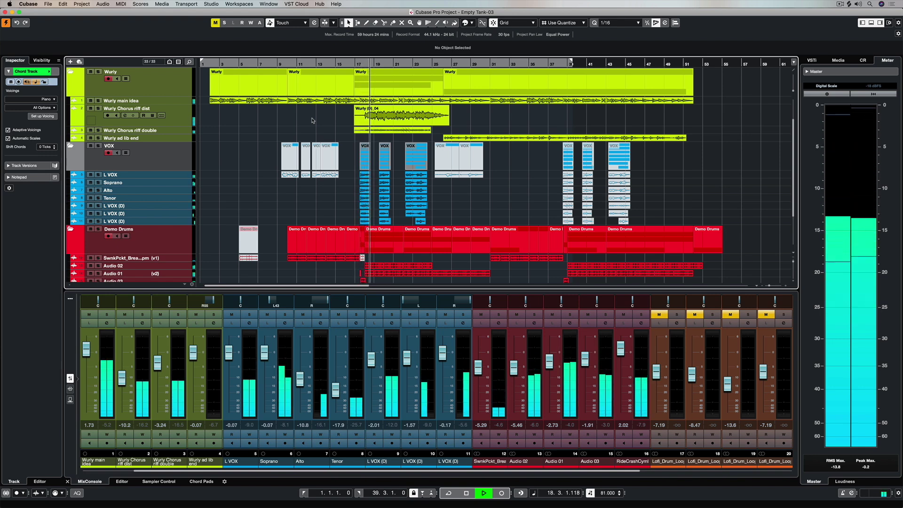
# - Raise Wurly Chorus riff double to -1.13 and pan Wurly Chorus riff dist to L49
pyautogui.click(149, 388)
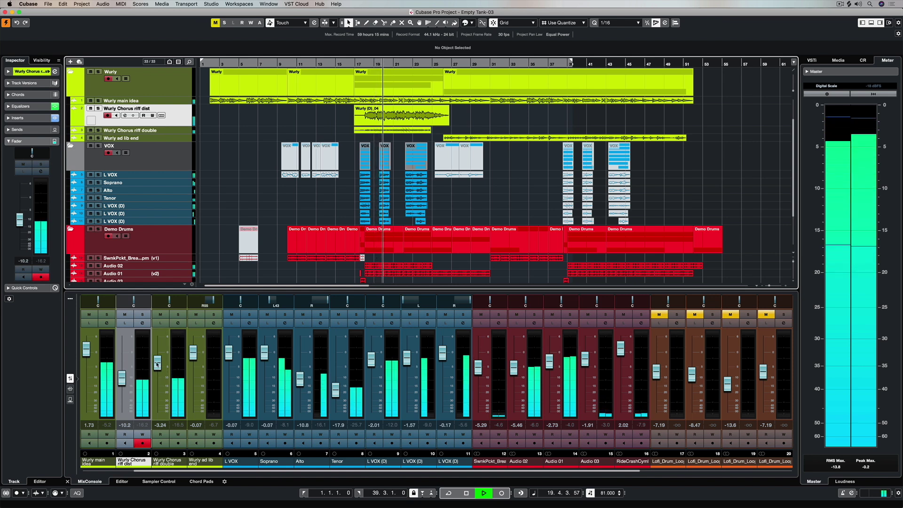
pyautogui.moveTo(157, 361); pyautogui.dragTo(157, 356)
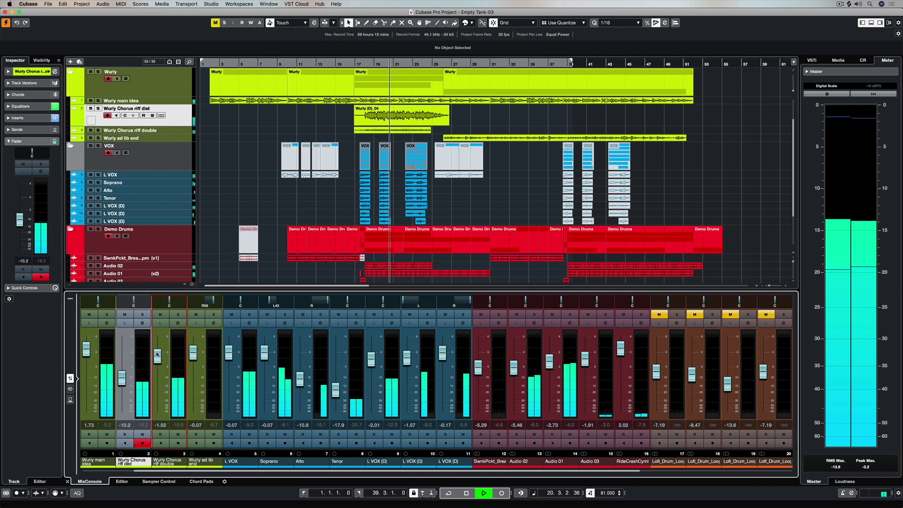
pyautogui.moveTo(134, 299); pyautogui.dragTo(165, 301)
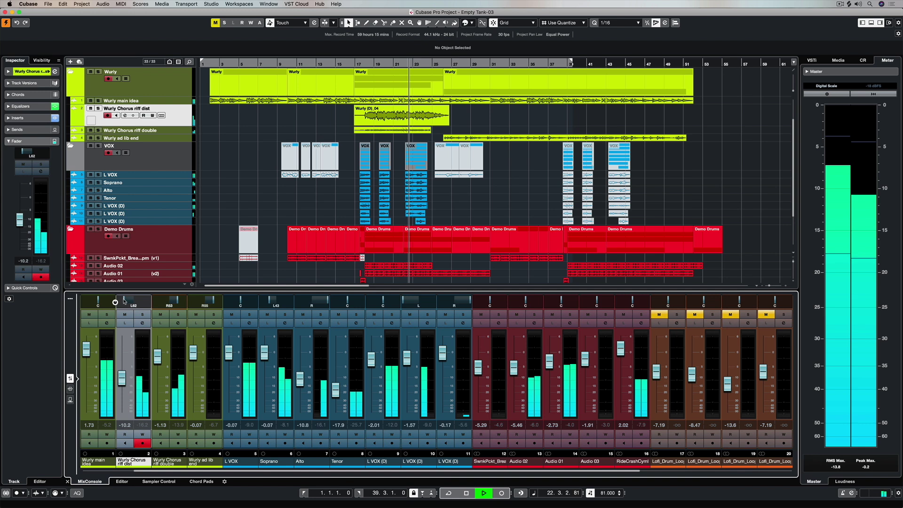
pyautogui.moveTo(134, 301); pyautogui.dragTo(139, 302)
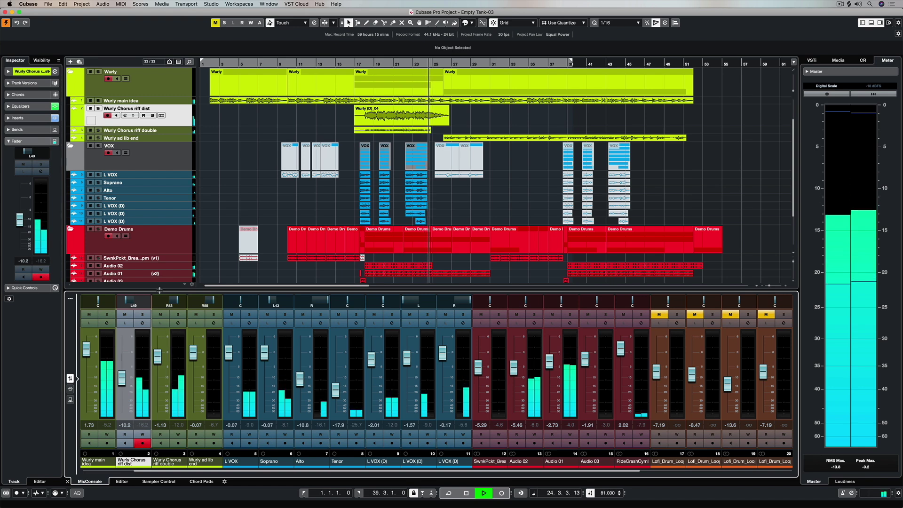
# - Collapse the Wurly, VOX and Demo Drums folders and stop playback at bar 30
pyautogui.scroll(3, 183, 99)
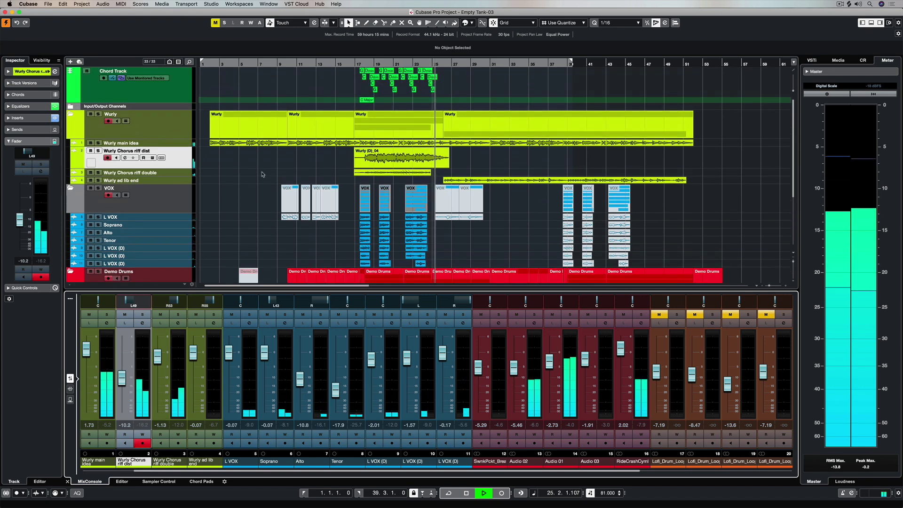
pyautogui.click(70, 114)
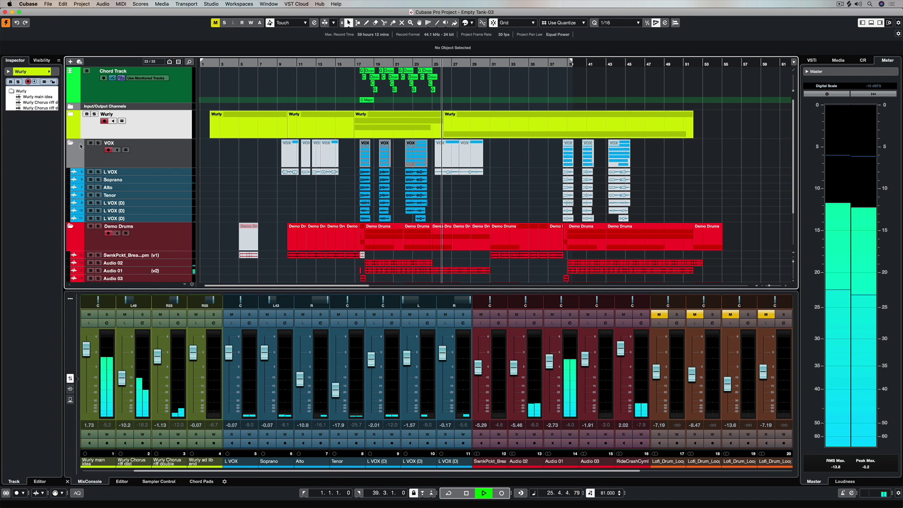
pyautogui.click(71, 143)
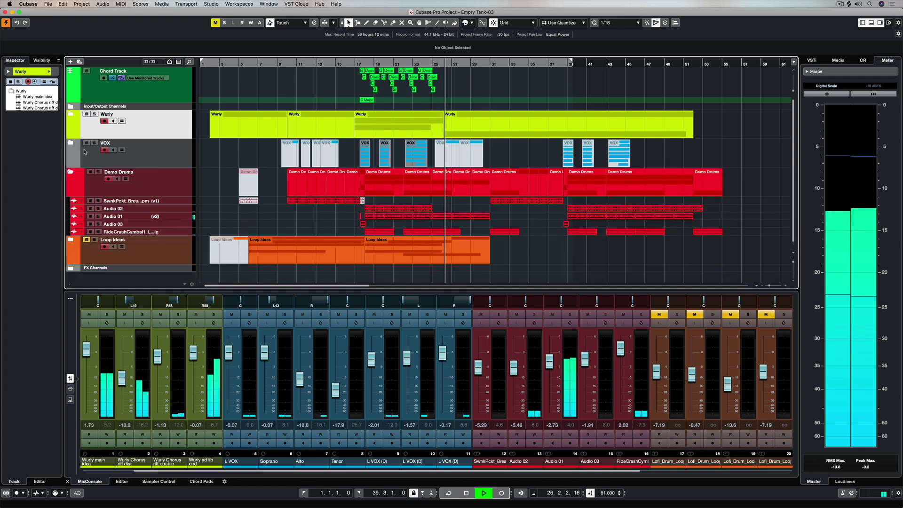
pyautogui.click(71, 172)
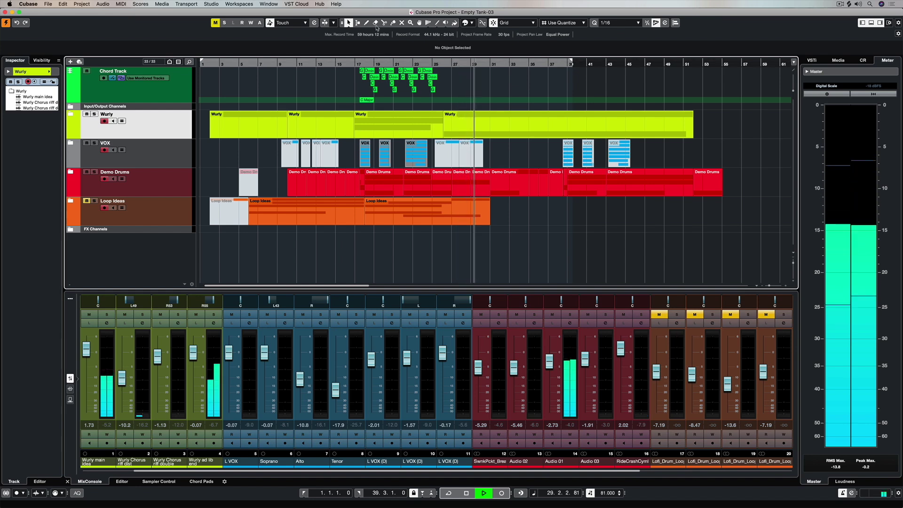
pyautogui.press('space')
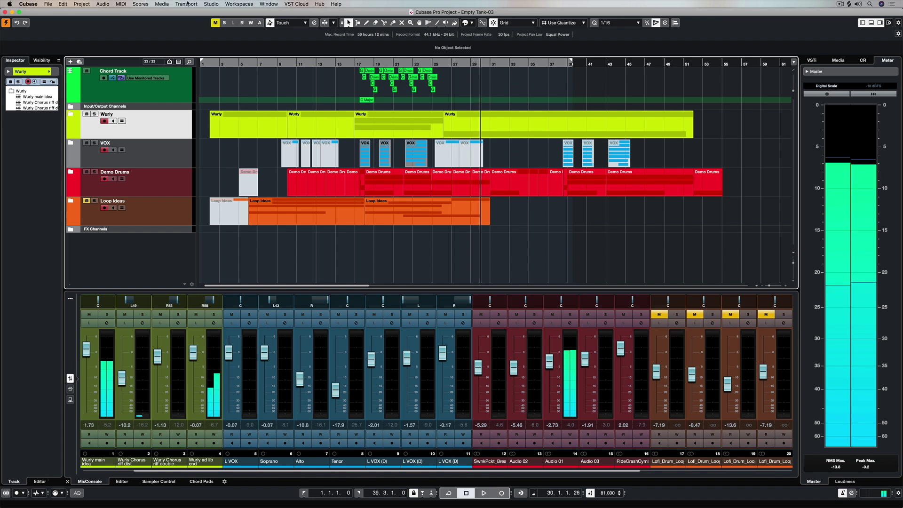
# - In Metronome Setup's Click Sounds, load the Clave A preset and start auditioning it
pyautogui.click(187, 4)
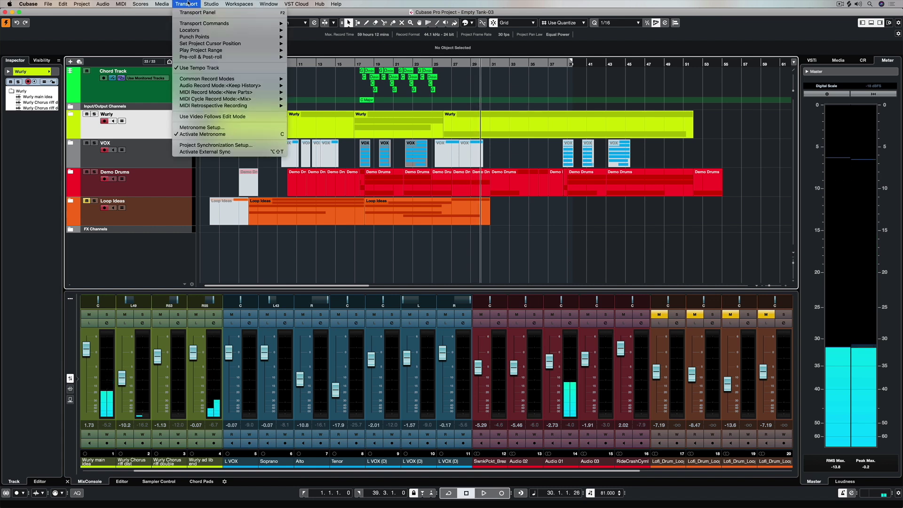
pyautogui.click(230, 128)
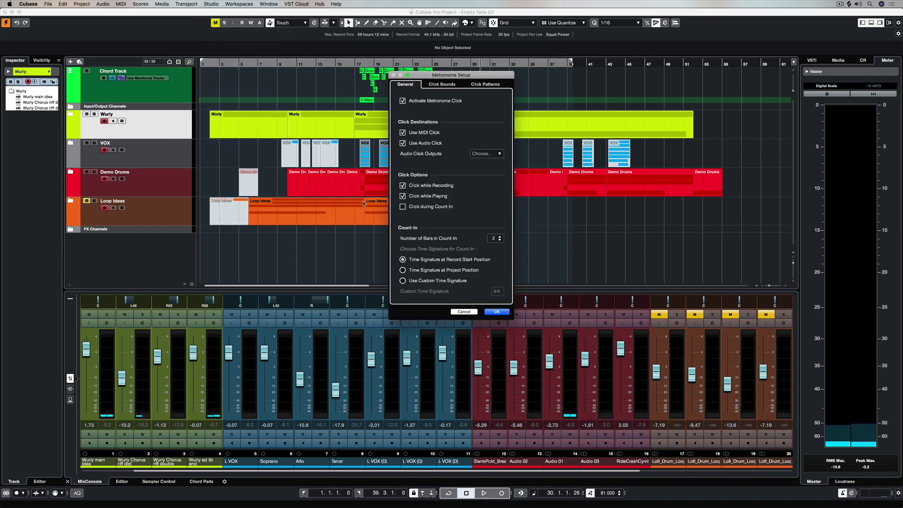
pyautogui.click(439, 85)
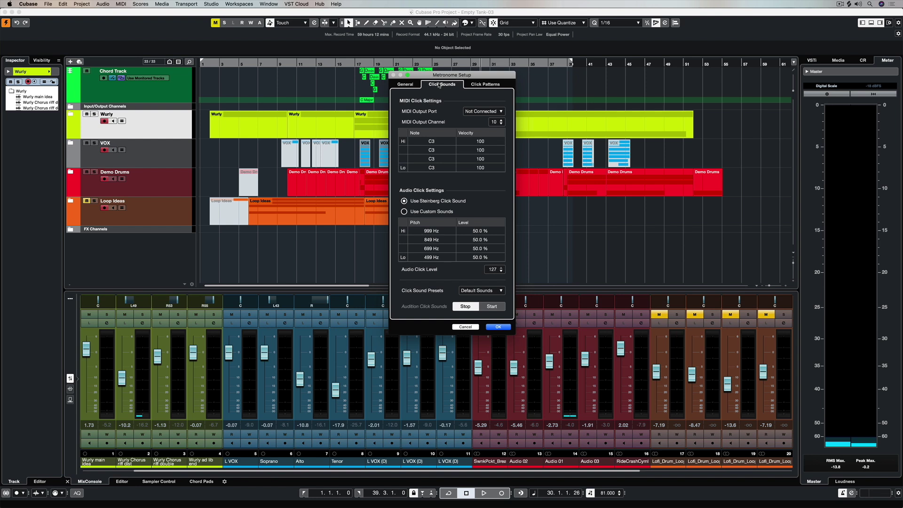
pyautogui.click(482, 290)
pyautogui.click(476, 306)
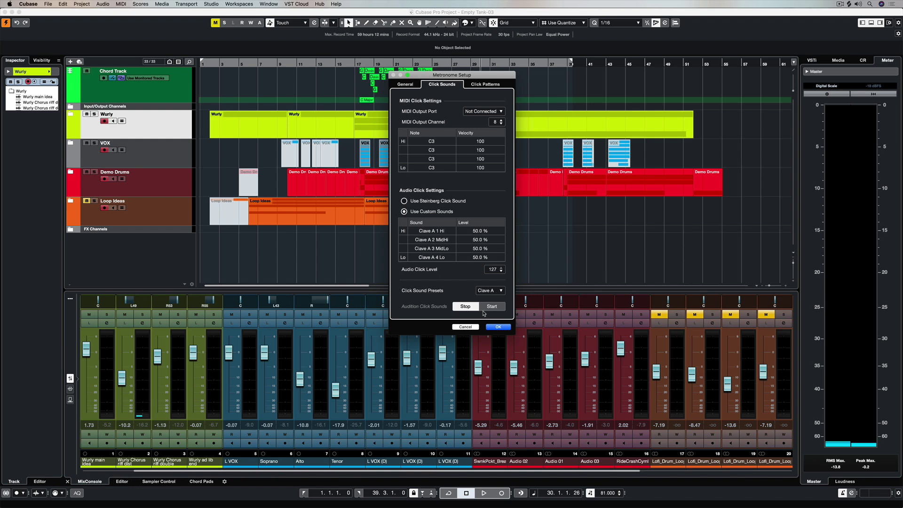
pyautogui.click(492, 307)
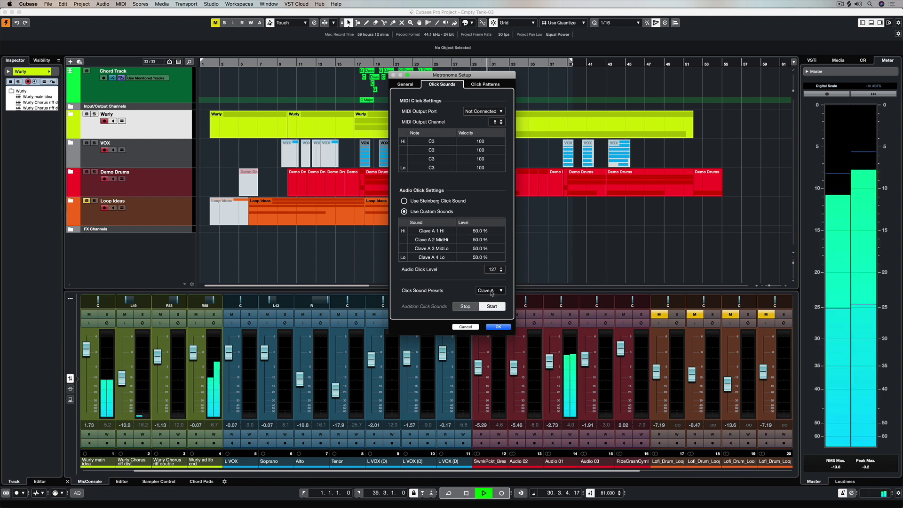
# - Audition the Egg Shaker, Firm Wood and Tambourine click presets, then return to Clave A
pyautogui.click(491, 292)
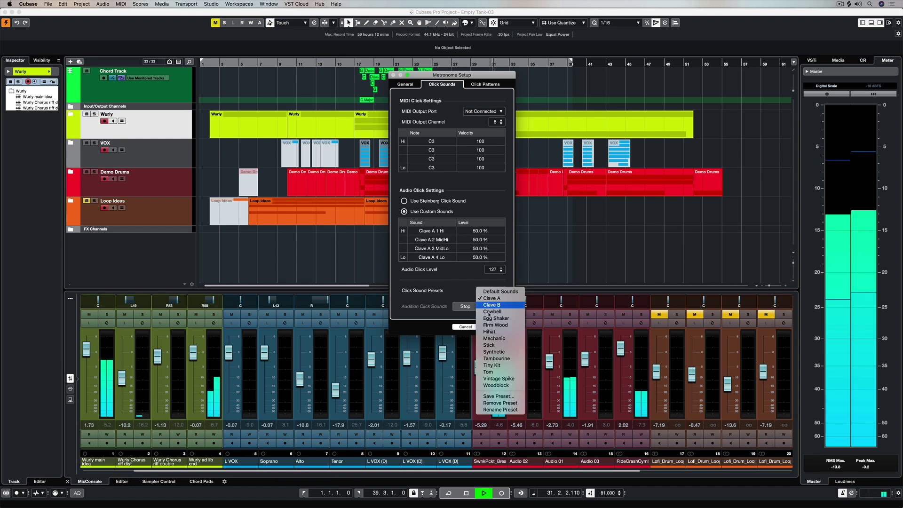
pyautogui.click(487, 321)
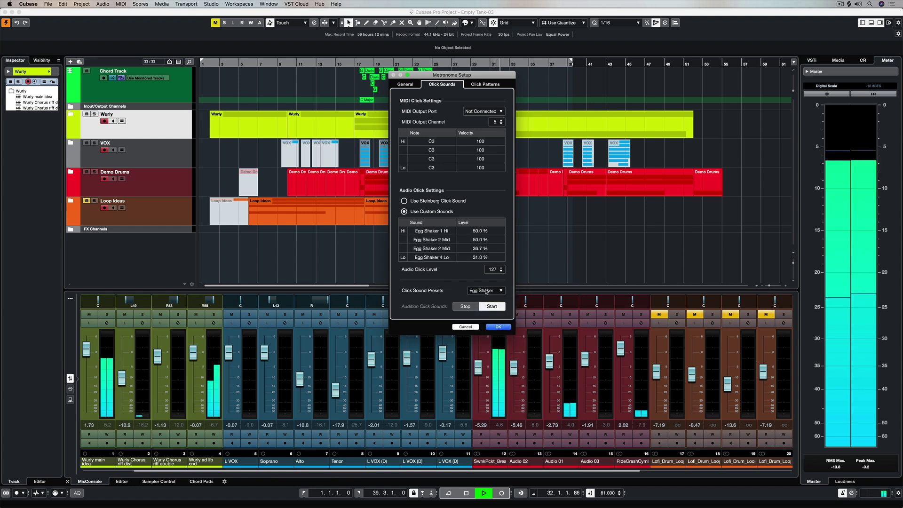
pyautogui.click(486, 292)
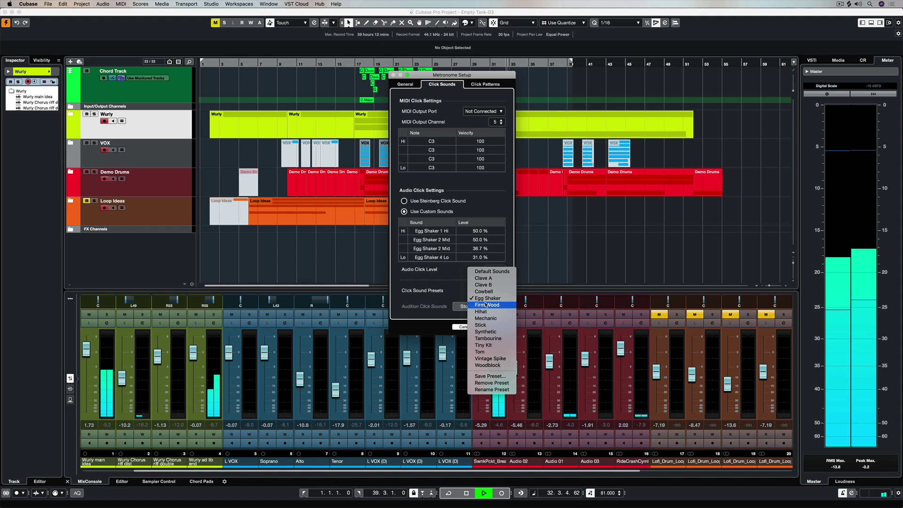
pyautogui.click(487, 304)
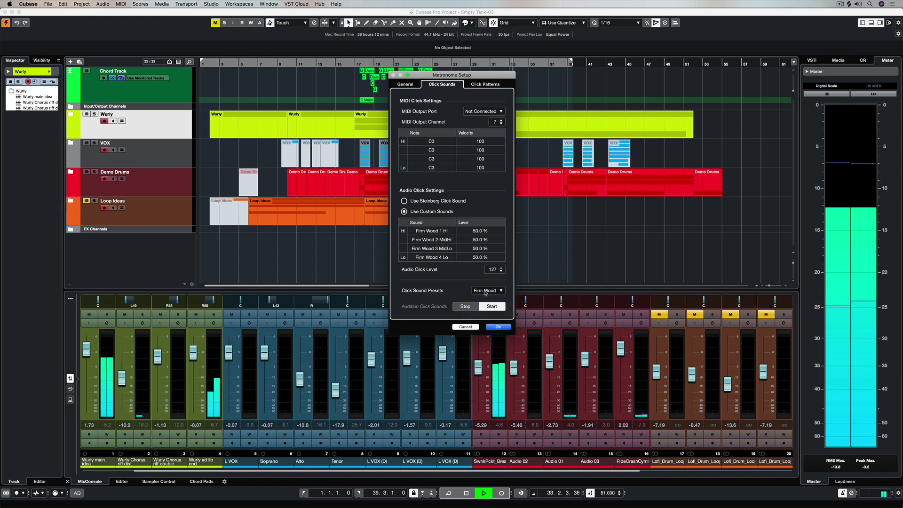
pyautogui.click(486, 292)
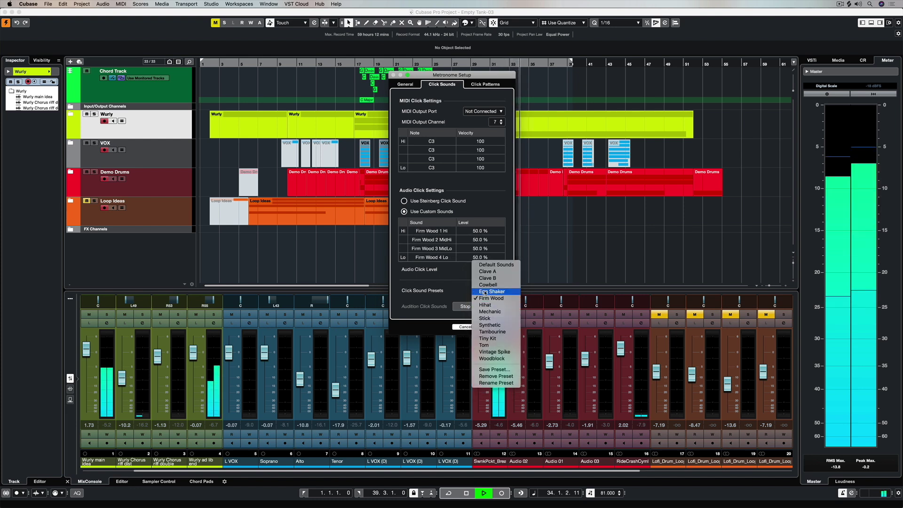
pyautogui.click(489, 331)
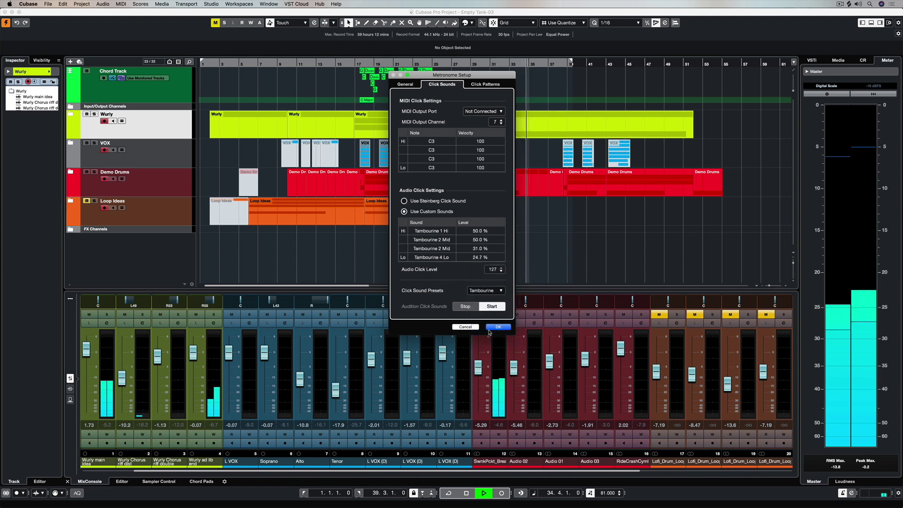
pyautogui.click(486, 290)
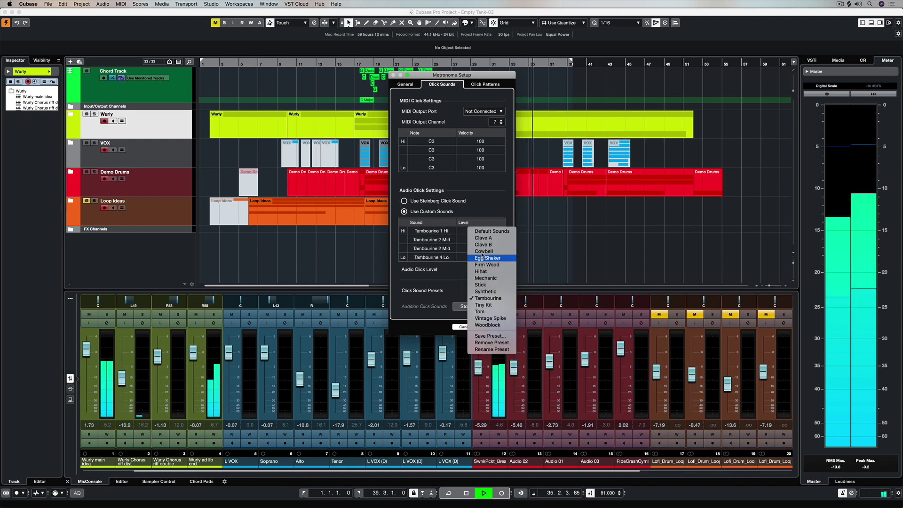
pyautogui.click(482, 239)
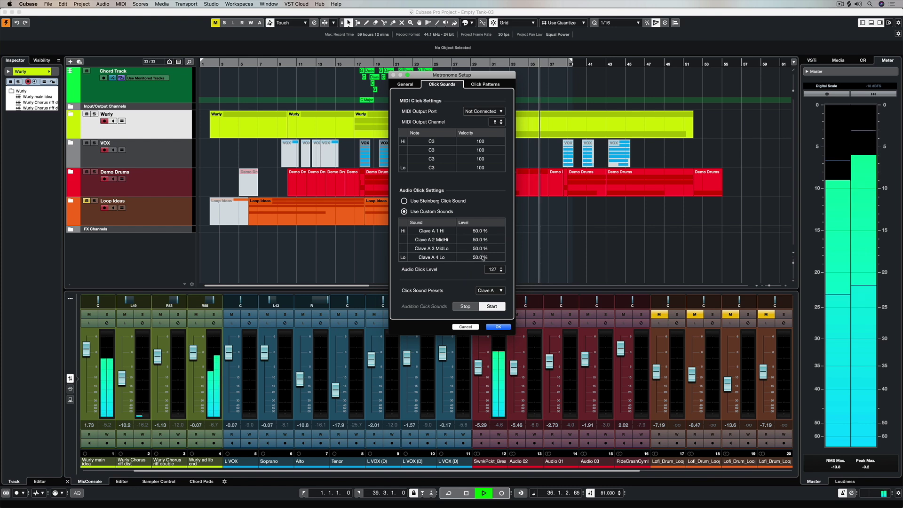
# - Lower the audio click level to 118, confirm the metronome setup and stop playback
pyautogui.scroll(-9, 502, 273)
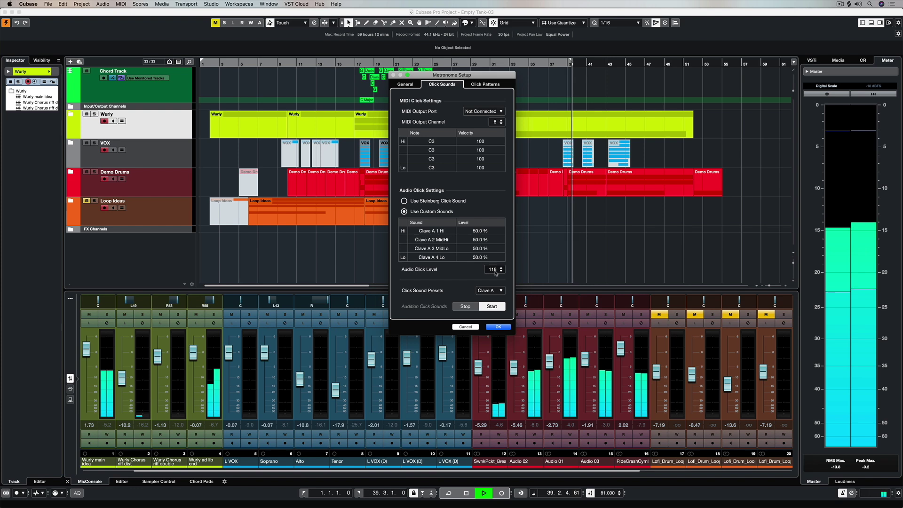
pyautogui.click(497, 327)
pyautogui.press('space')
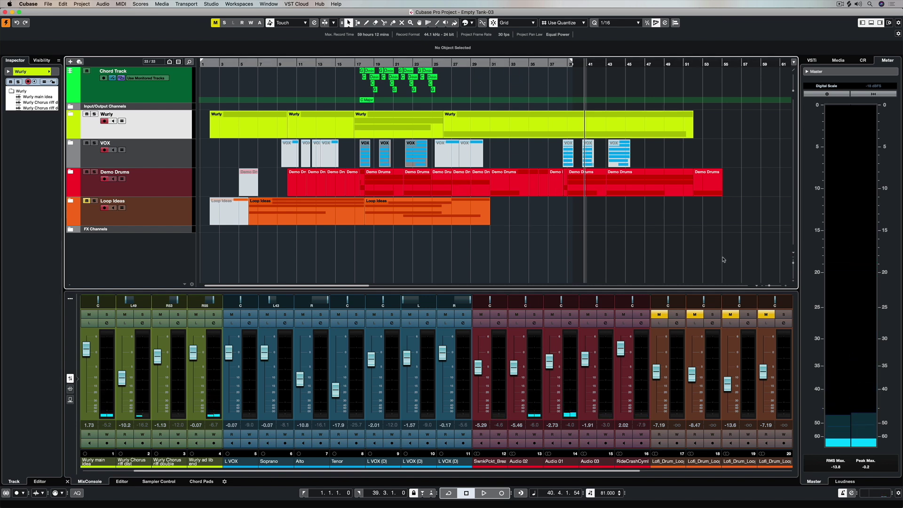
# - Select all events, set the locators to their range (to bar 55), then deselect
pyautogui.moveTo(672, 251); pyautogui.dragTo(204, 80)
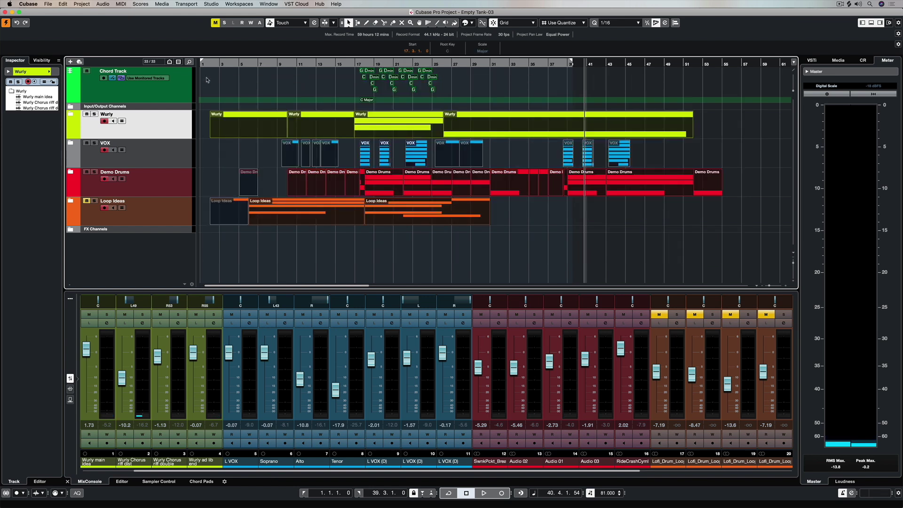
pyautogui.press('p')
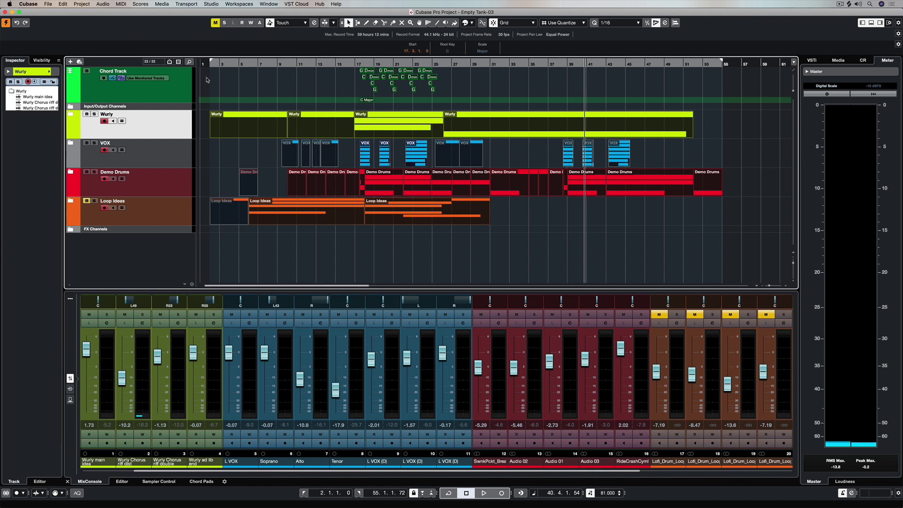
pyautogui.click(224, 78)
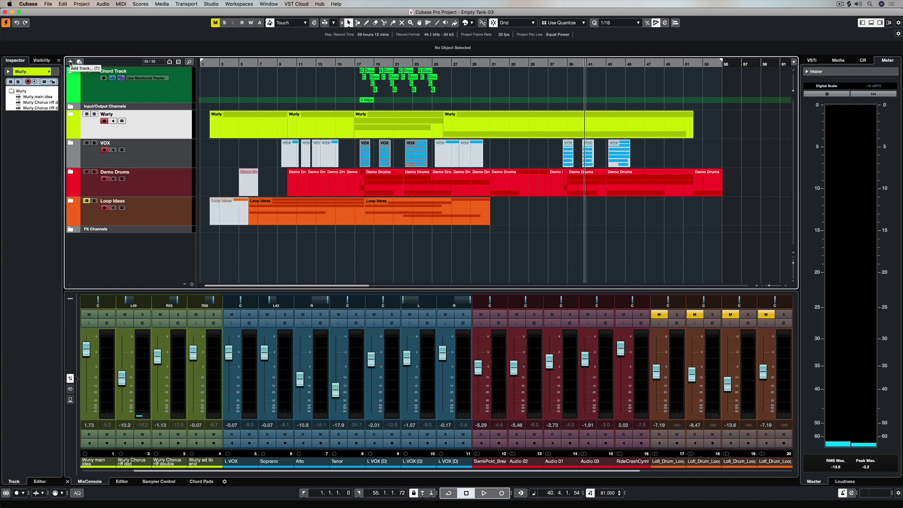
# - Add a Signature track with 4/4 at bar 1 beneath the Chord Track
pyautogui.click(71, 61)
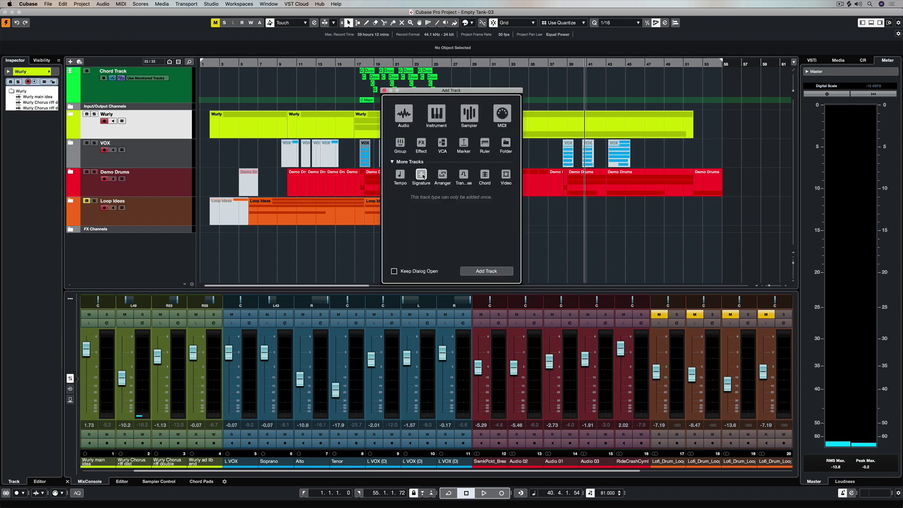
pyautogui.click(487, 272)
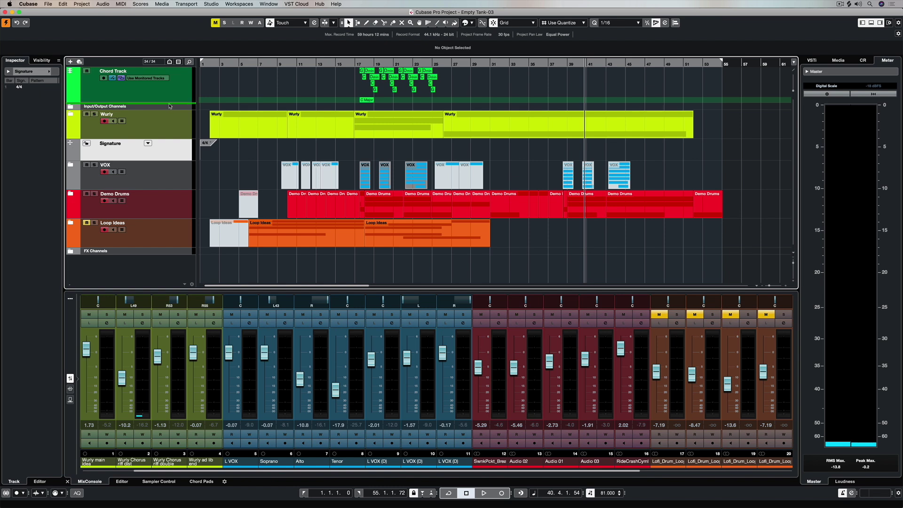
pyautogui.moveTo(170, 106); pyautogui.dragTo(170, 107)
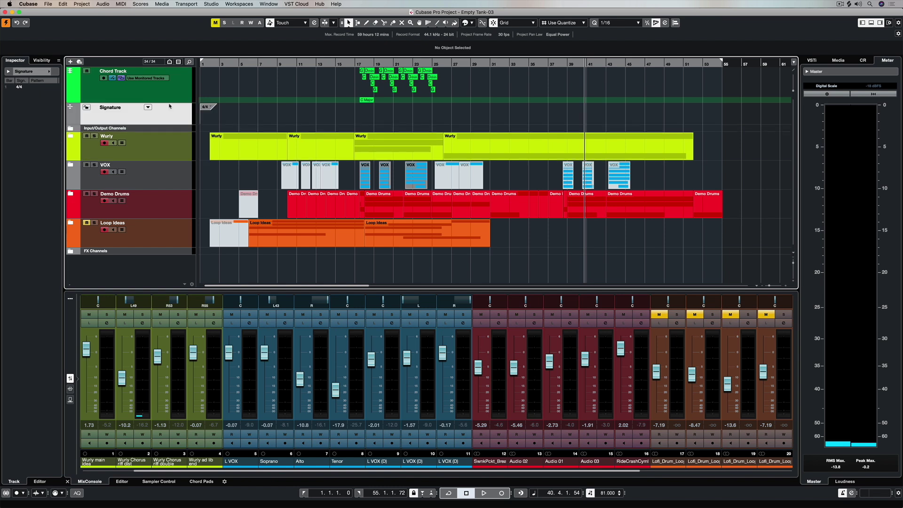
pyautogui.click(48, 71)
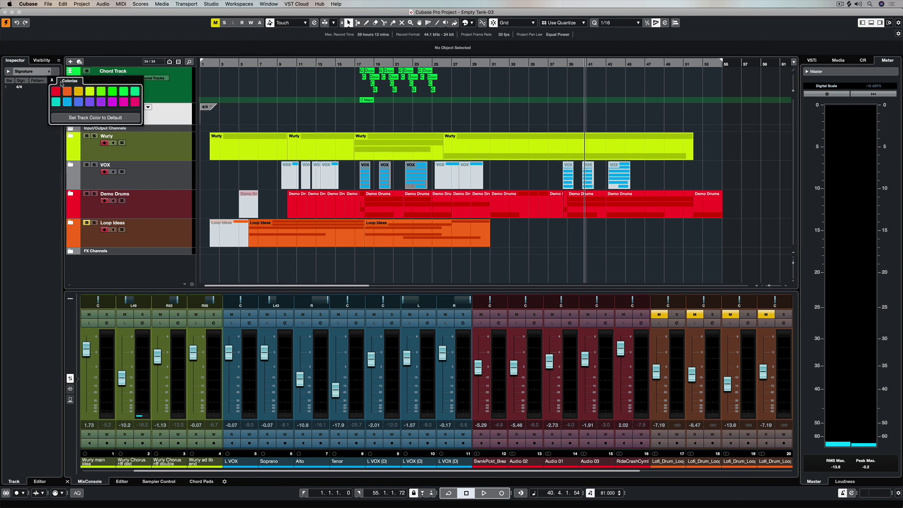
pyautogui.click(274, 112)
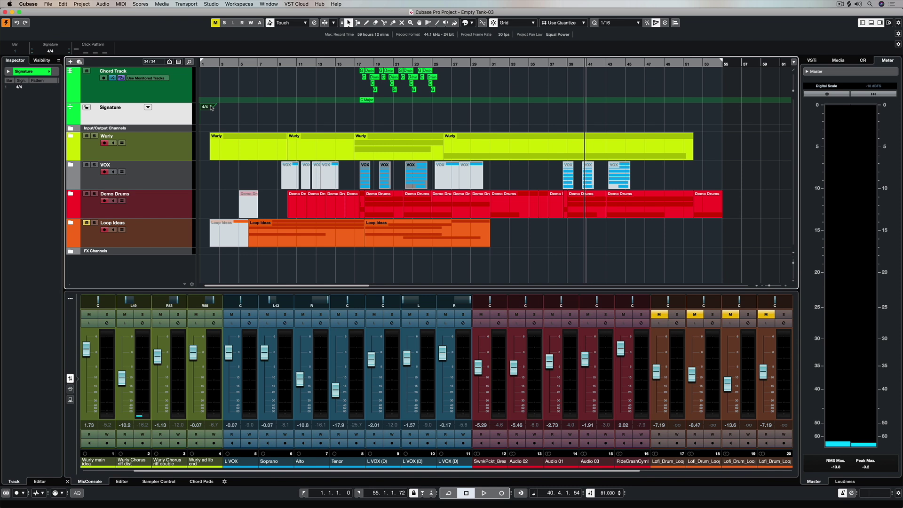
# - View the 4/4 event's click pattern, then show the Signature track's render options
pyautogui.click(211, 108)
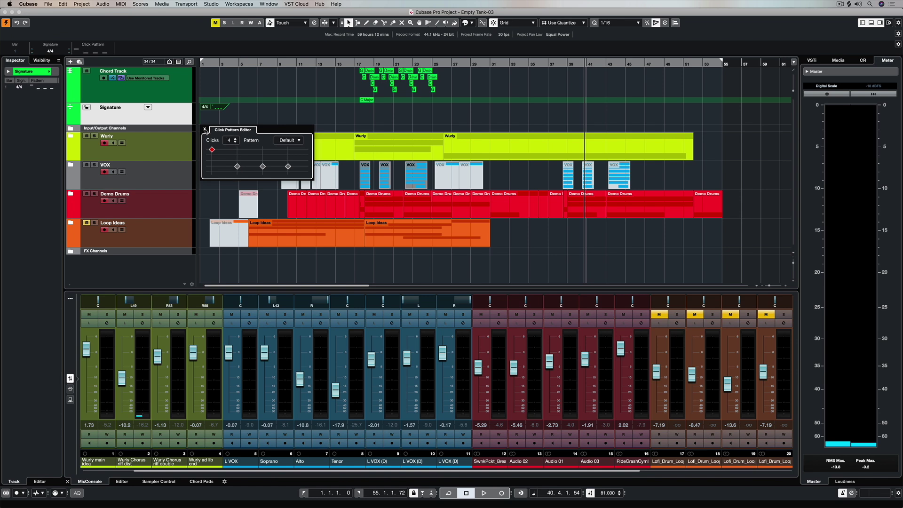
pyautogui.click(205, 130)
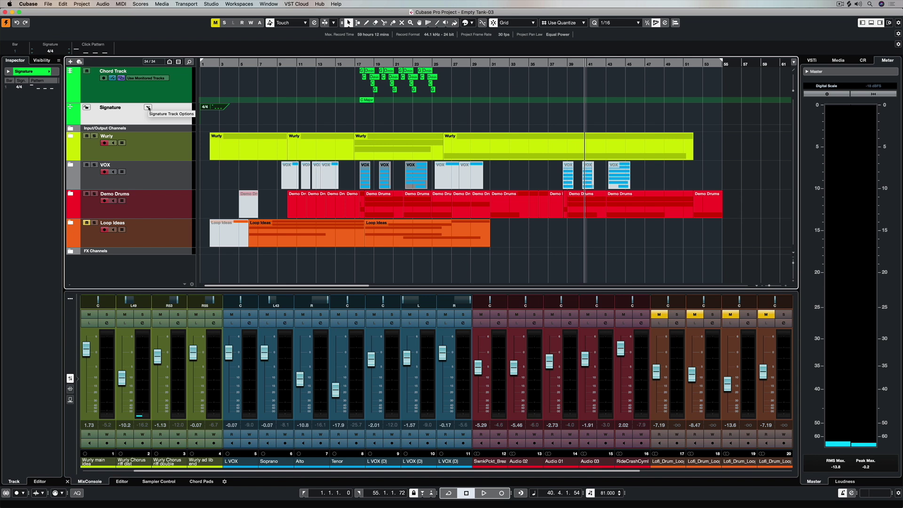
pyautogui.click(149, 108)
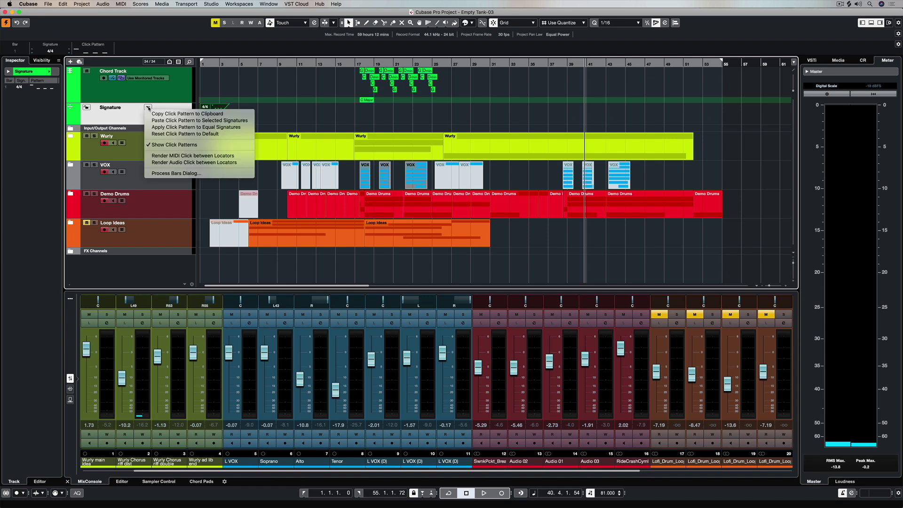
# - Render an Audio Click track between the locators and play from bar 2, jumping to bar 18
pyautogui.click(185, 162)
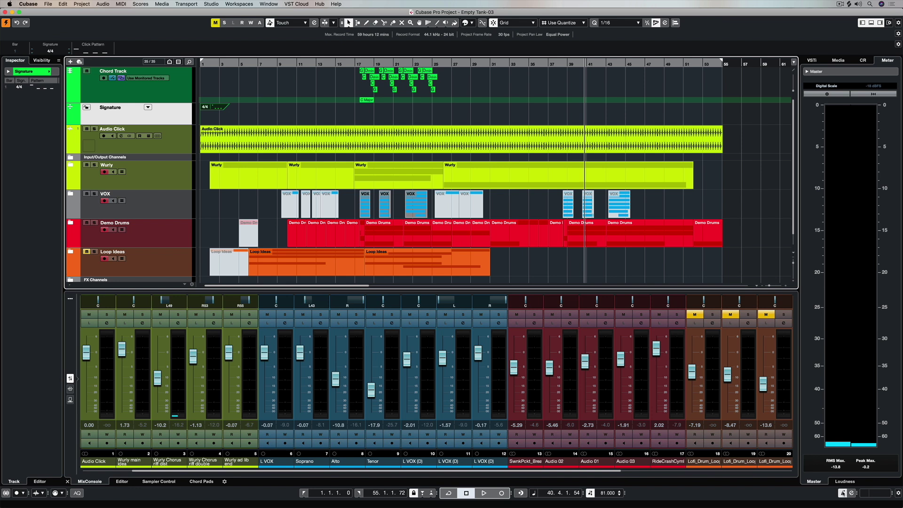
pyautogui.click(219, 65)
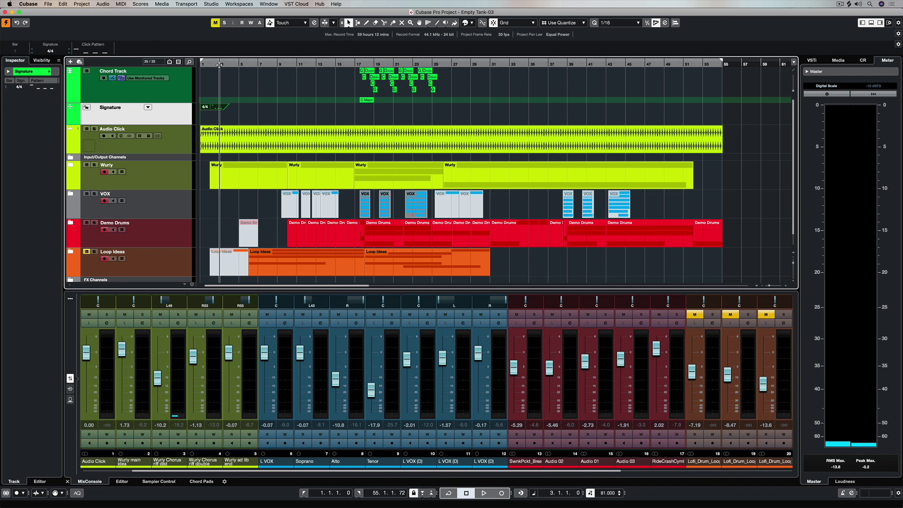
pyautogui.press('space')
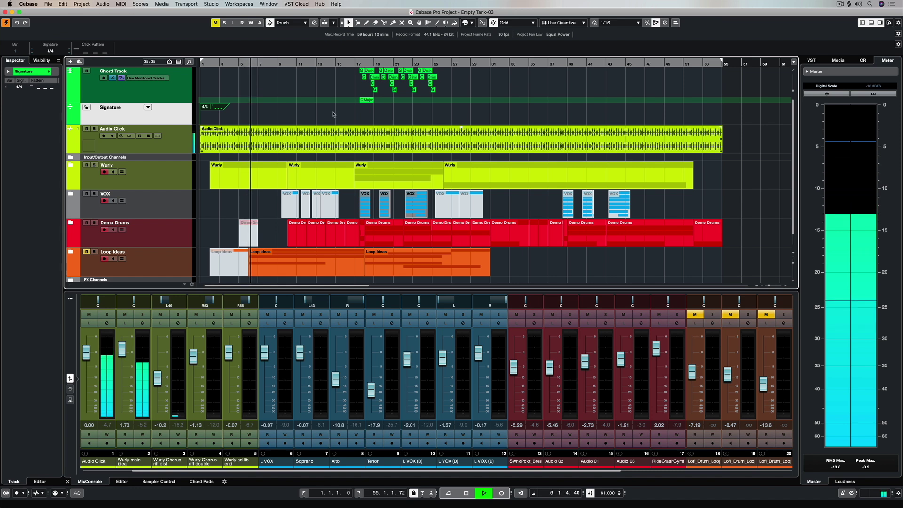
pyautogui.click(365, 64)
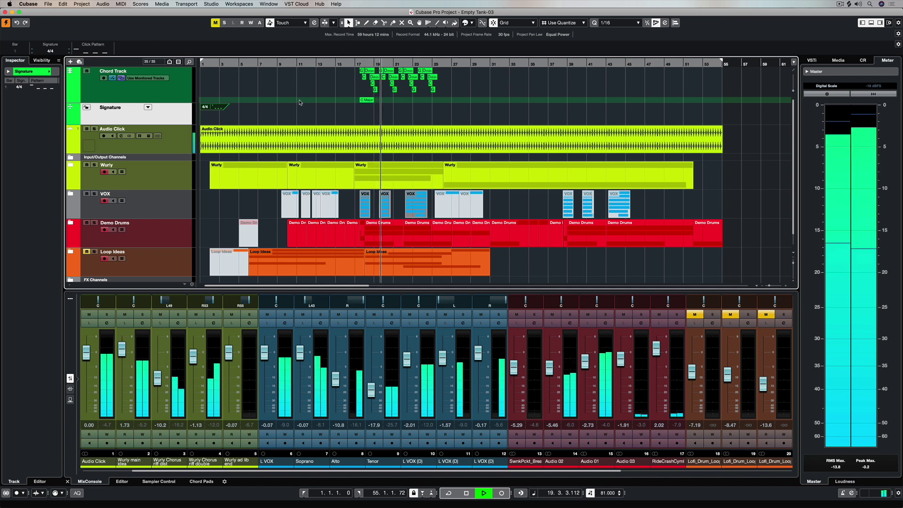
# - Stop playback and open Export Audio Mixdown with Channel Selection set to Multiple
pyautogui.press('space')
pyautogui.click(48, 4)
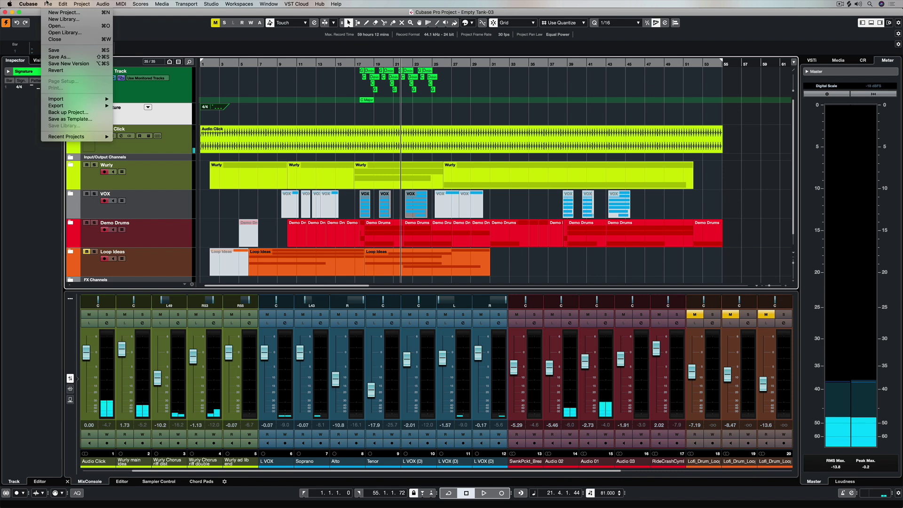
pyautogui.moveTo(78, 105)
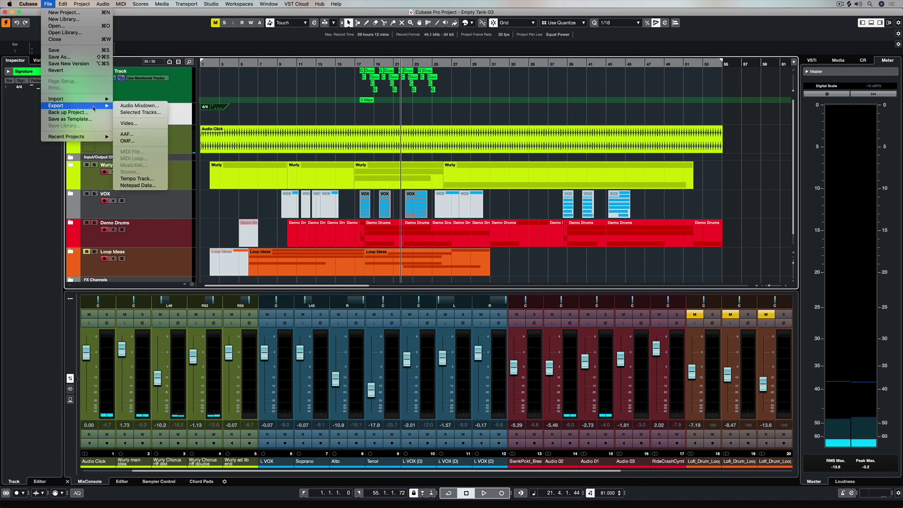
pyautogui.click(139, 106)
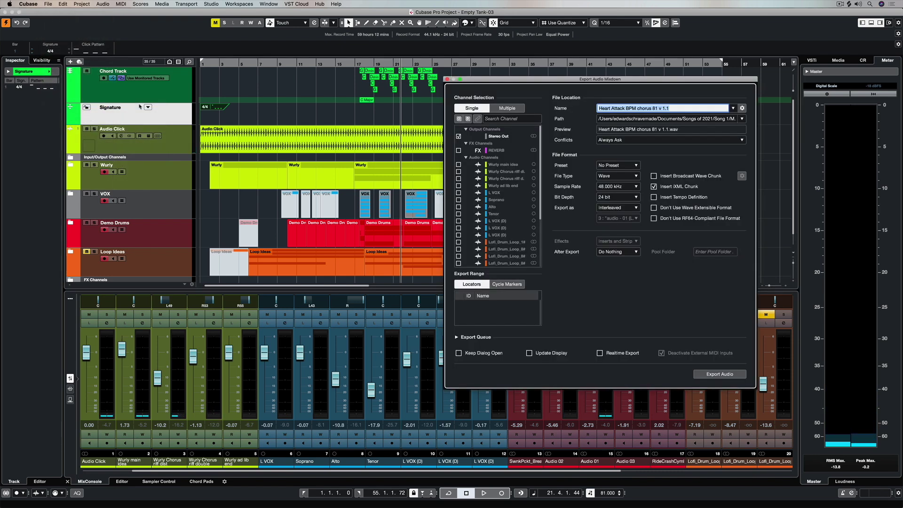
pyautogui.click(508, 109)
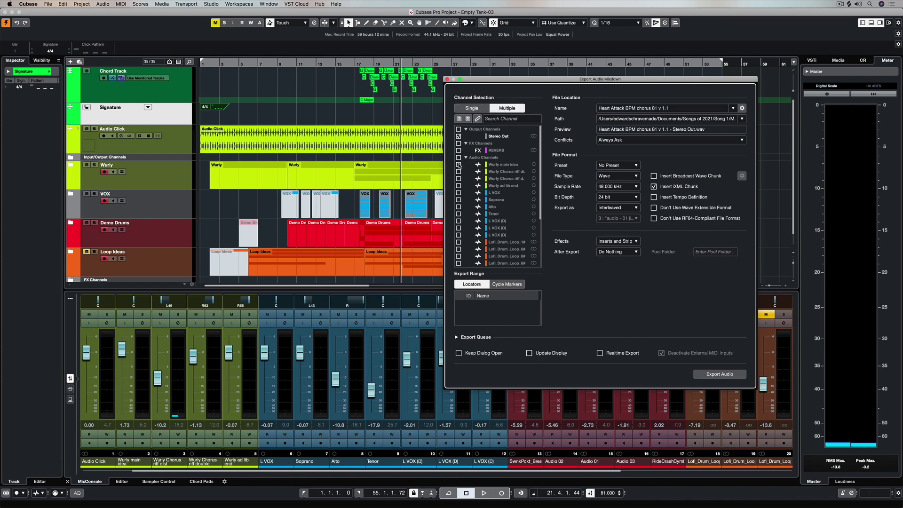
# - Tick the four Wurly channels, L VOX, Audio Click, ride crash cymbal and Audio 01-03
pyautogui.click(458, 165)
pyautogui.click(459, 171)
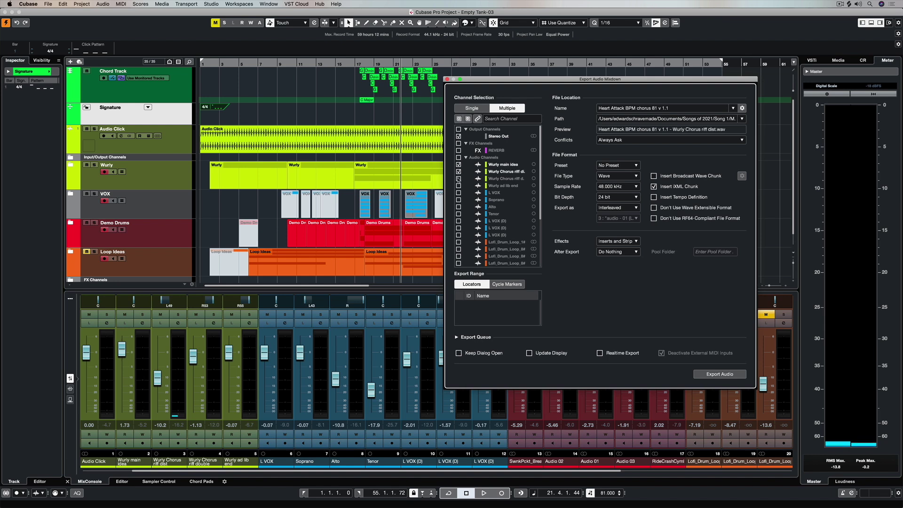
pyautogui.click(459, 179)
pyautogui.click(459, 186)
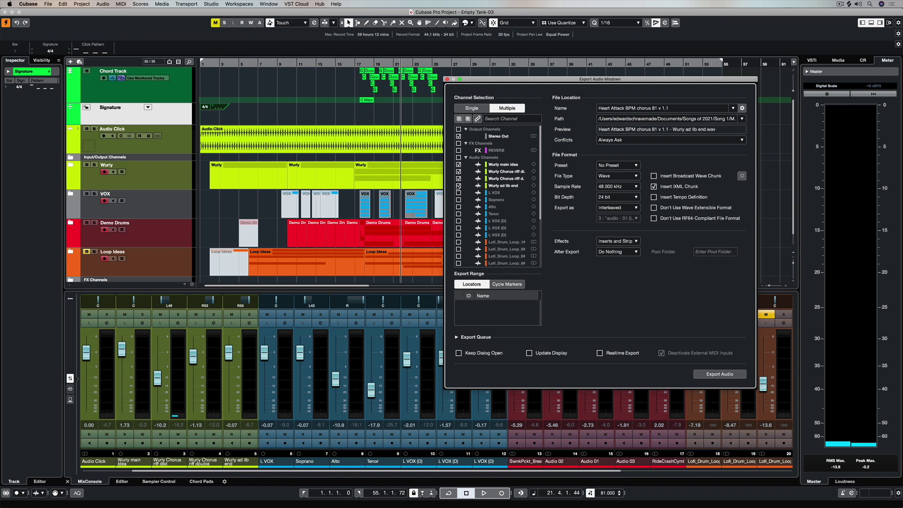
pyautogui.click(458, 195)
pyautogui.scroll(-3, 460, 201)
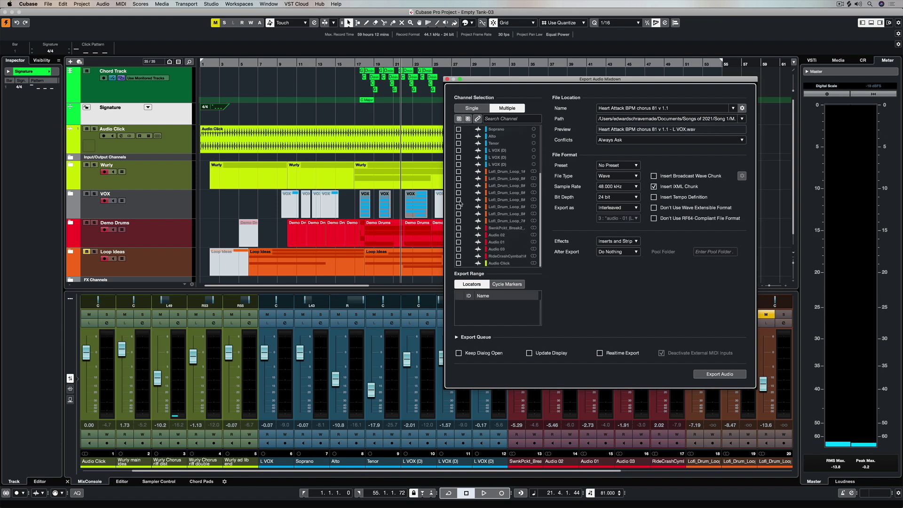
pyautogui.click(459, 263)
pyautogui.click(458, 256)
pyautogui.click(458, 248)
pyautogui.click(459, 242)
pyautogui.click(458, 235)
# - Tick the three L VOX (D), Tenor, Alto, Soprano and REVERB channels
pyautogui.scroll(3, 462, 226)
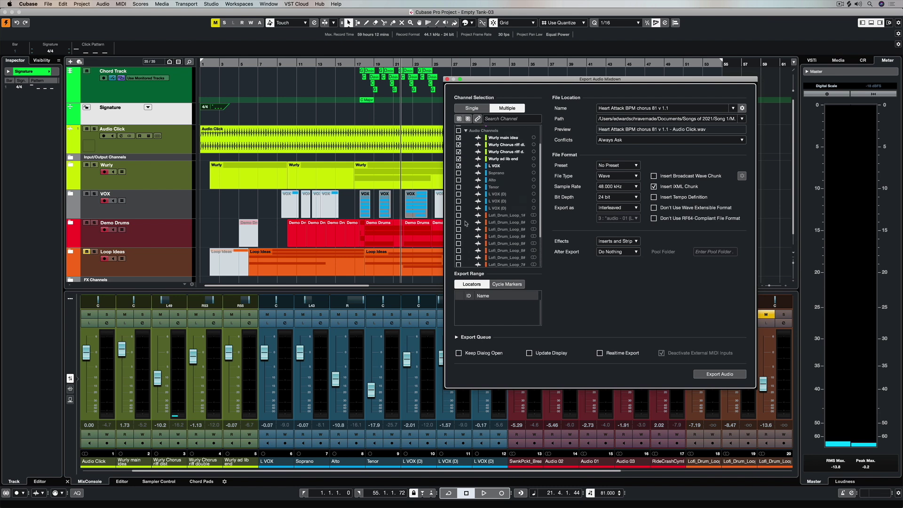
pyautogui.click(459, 208)
pyautogui.click(458, 200)
pyautogui.click(459, 193)
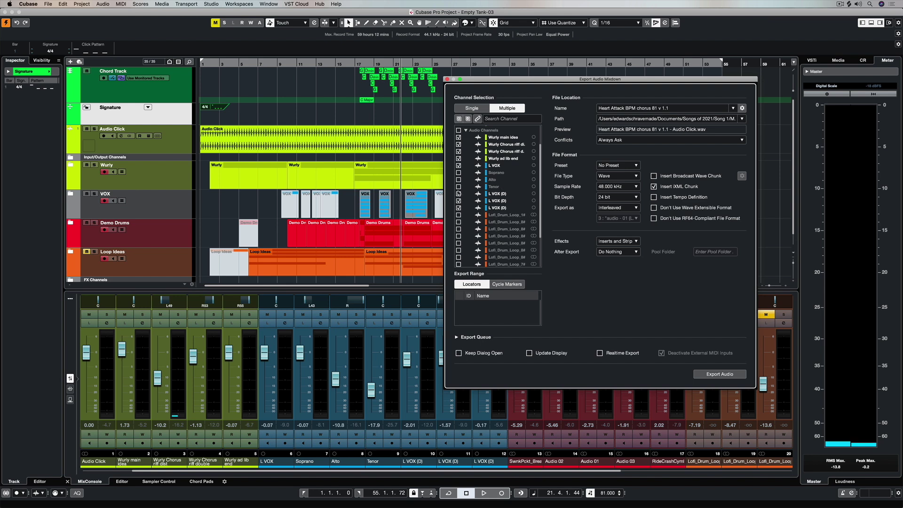
pyautogui.click(458, 186)
pyautogui.click(458, 179)
pyautogui.click(459, 173)
pyautogui.scroll(3, 466, 186)
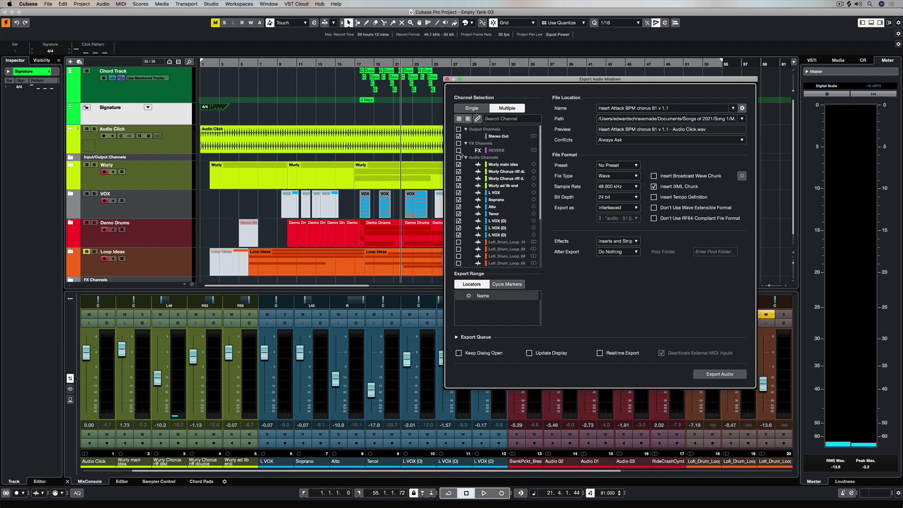
pyautogui.click(459, 150)
# - Delete 'chorus' from the export name so it reads 'Heart Attack BPM 81 v 1.1'
pyautogui.click(652, 108)
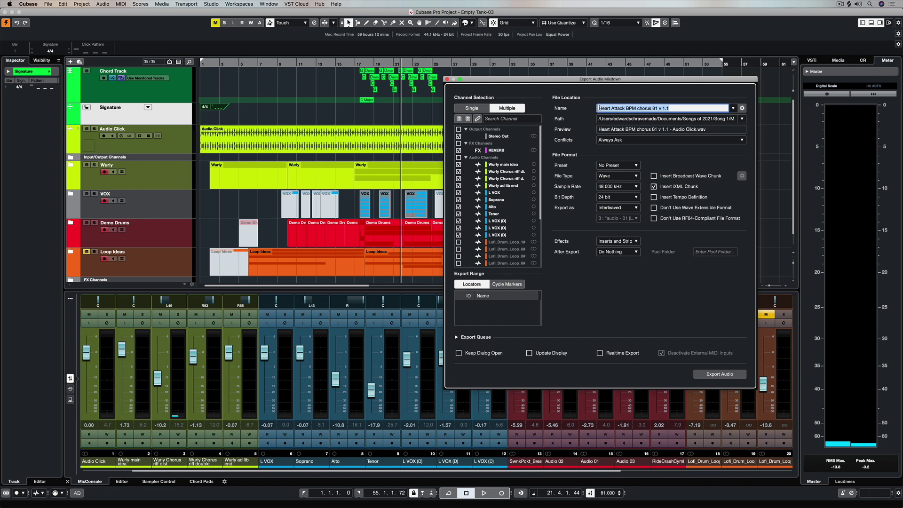
pyautogui.click(659, 109)
pyautogui.moveTo(639, 109); pyautogui.dragTo(654, 109)
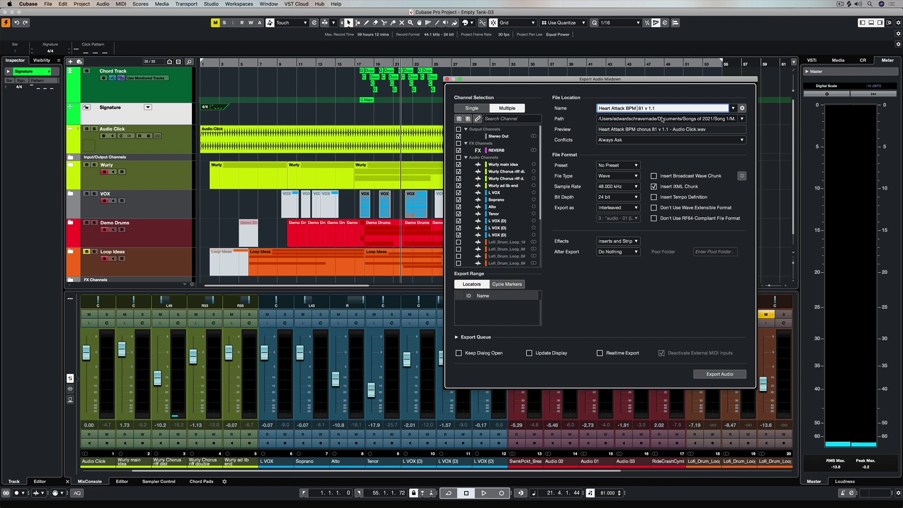
pyautogui.press('BackSpace')
# - Change the stem naming scheme so Channel Name comes before Name
pyautogui.click(743, 108)
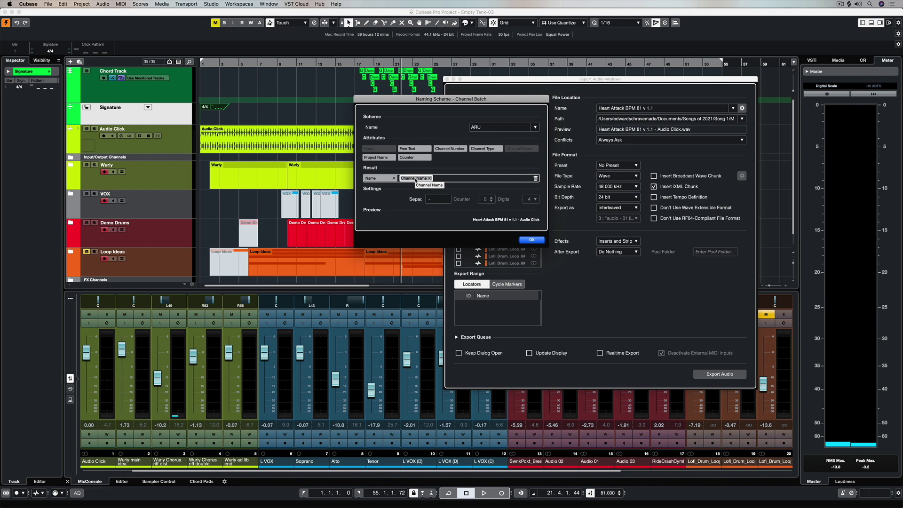
pyautogui.moveTo(416, 180); pyautogui.dragTo(375, 184)
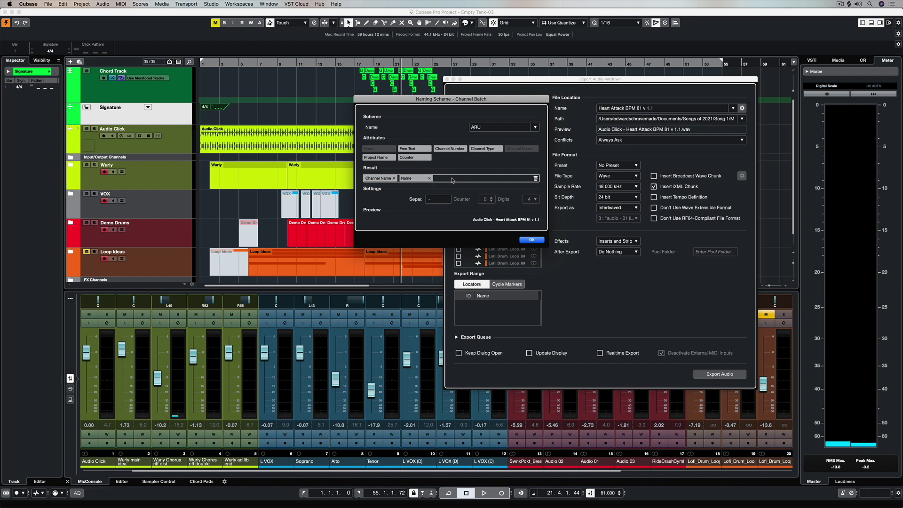
pyautogui.click(538, 241)
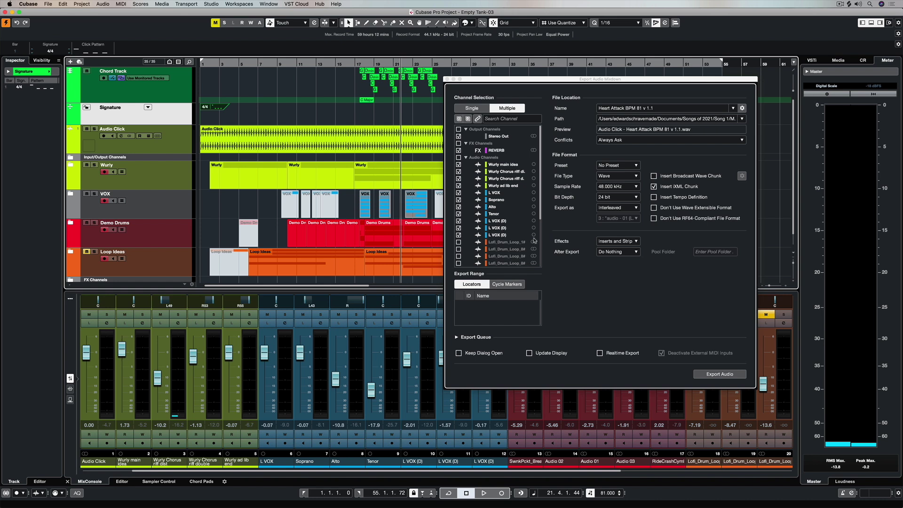